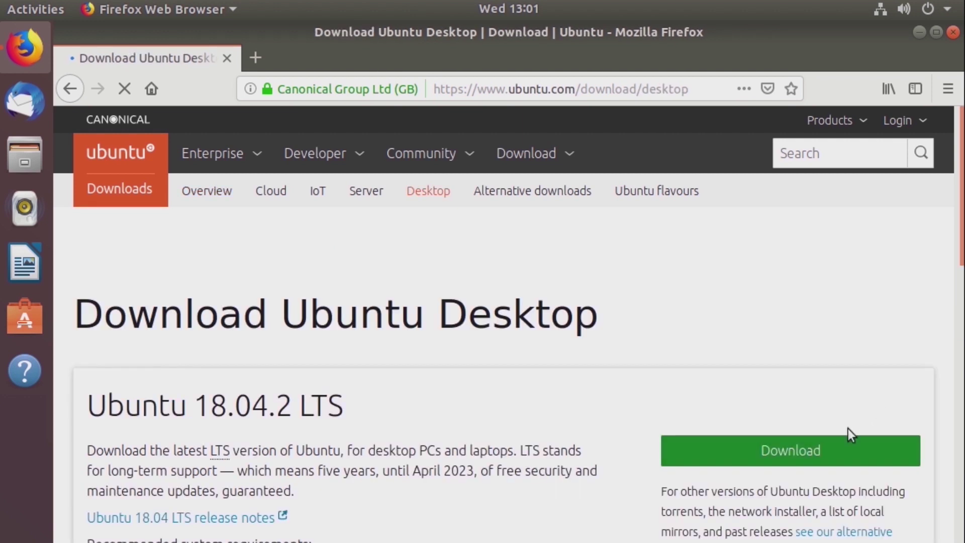
Start the Ubuntu 18.04.2 LTS desktop download from ubuntu.com
{"action": "left_click", "coordinate": [801, 460]}
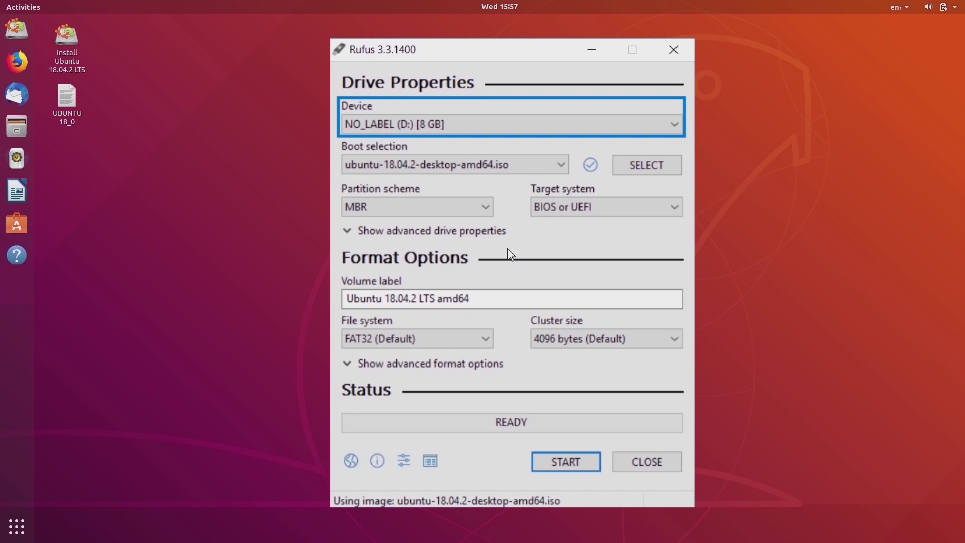
Write ubuntu-18.04.2-desktop-amd64.iso to the 8 GB NO_LABEL drive, accepting the data-destruction warning
{"action": "left_click", "coordinate": [565, 462]}
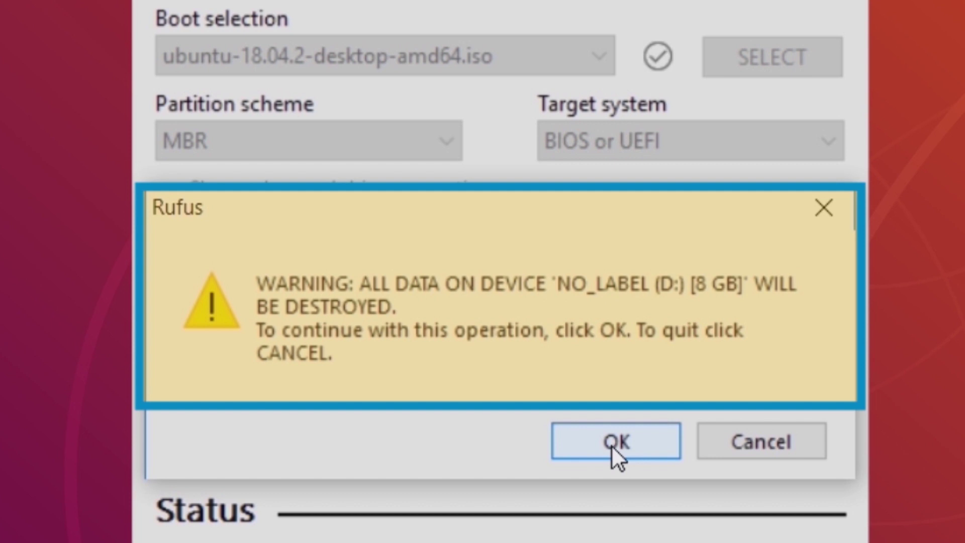
{"action": "left_click", "coordinate": [611, 445]}
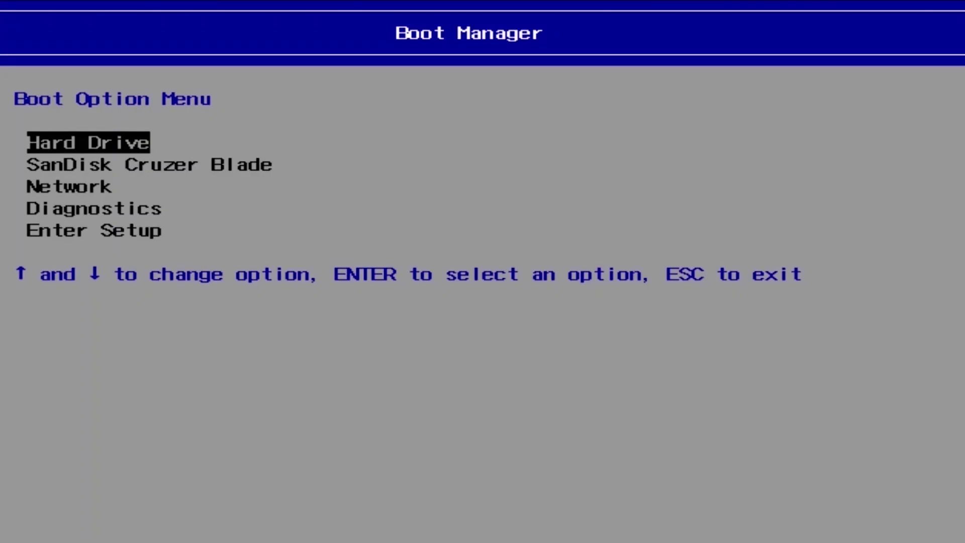
Highlight SanDisk Cruzer Blade in the Boot Option Menu
{"action": "key", "text": "Down"}
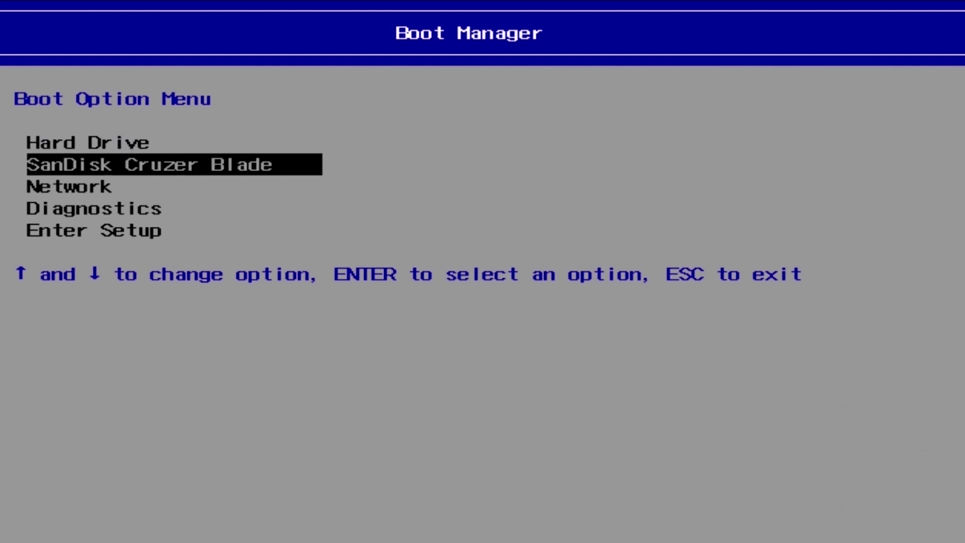